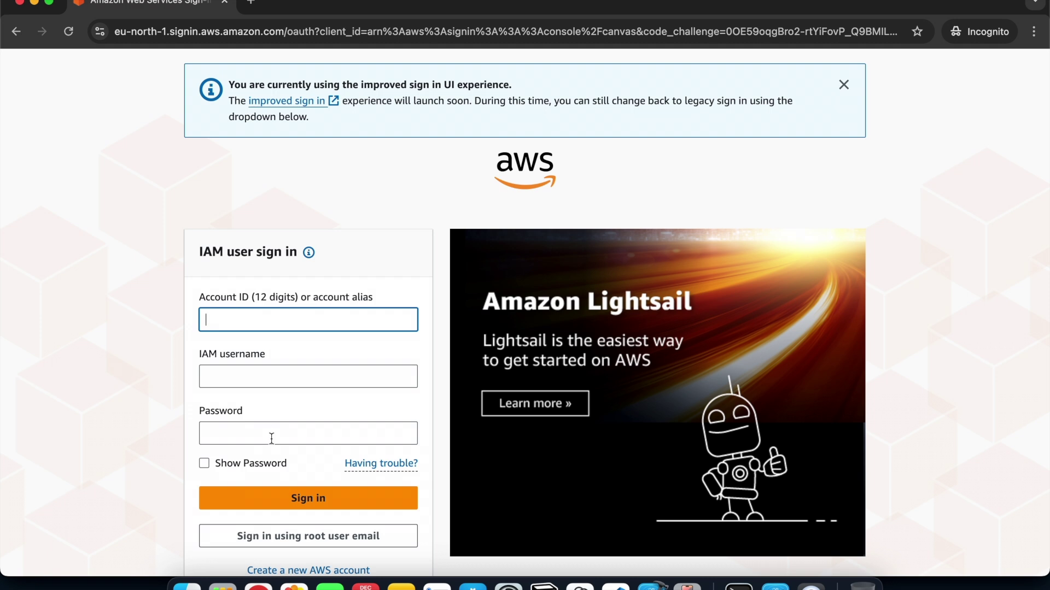
Sign in to the AWS console as an IAM user and open the EC2 service, dismissing the Unified Settings notice.
left_click(289, 476)
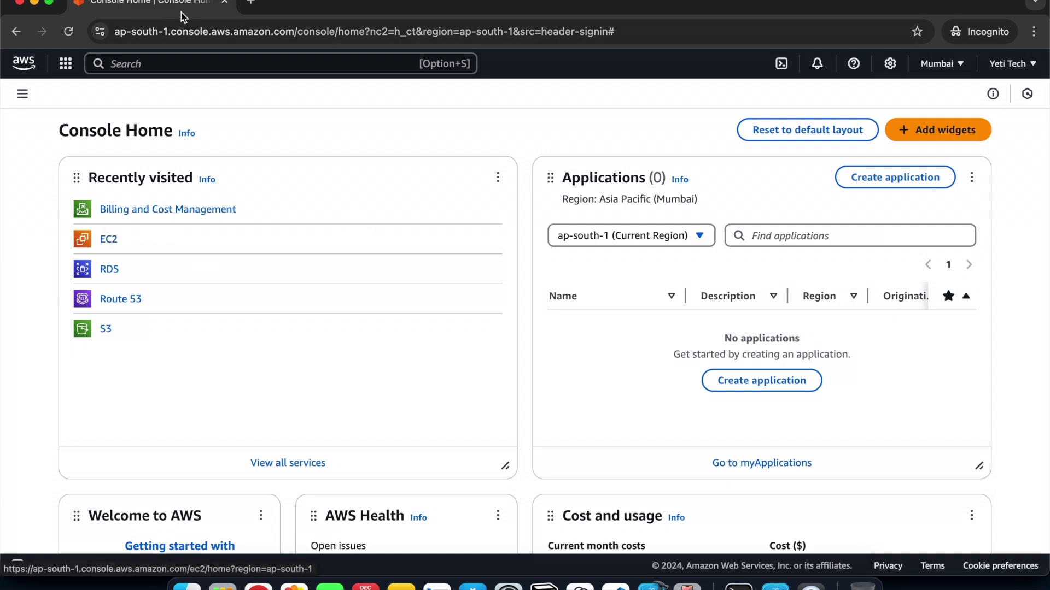
left_click(173, 63)
type("ec2")
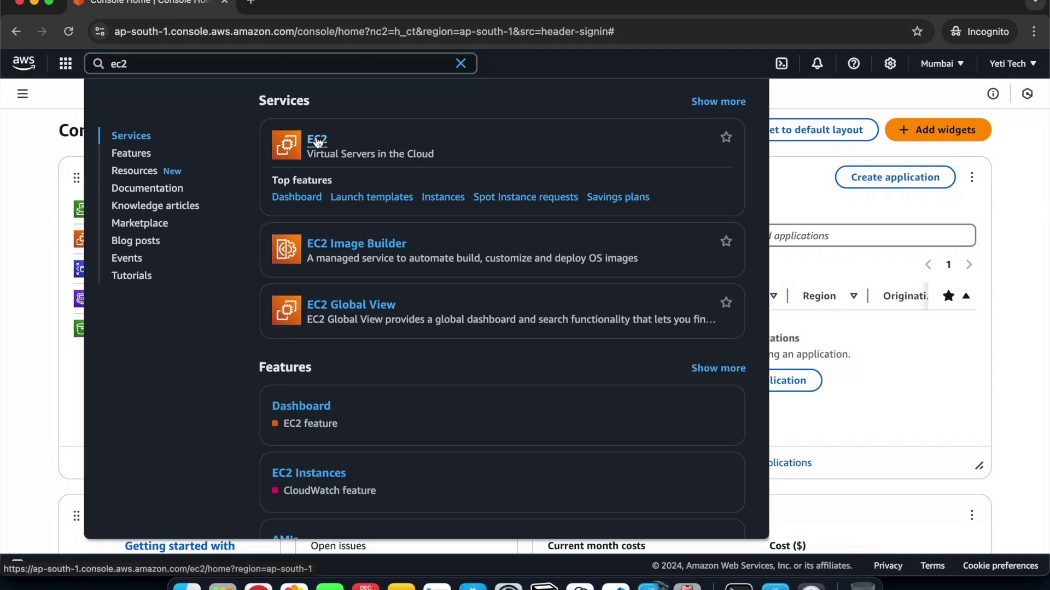
left_click(320, 139)
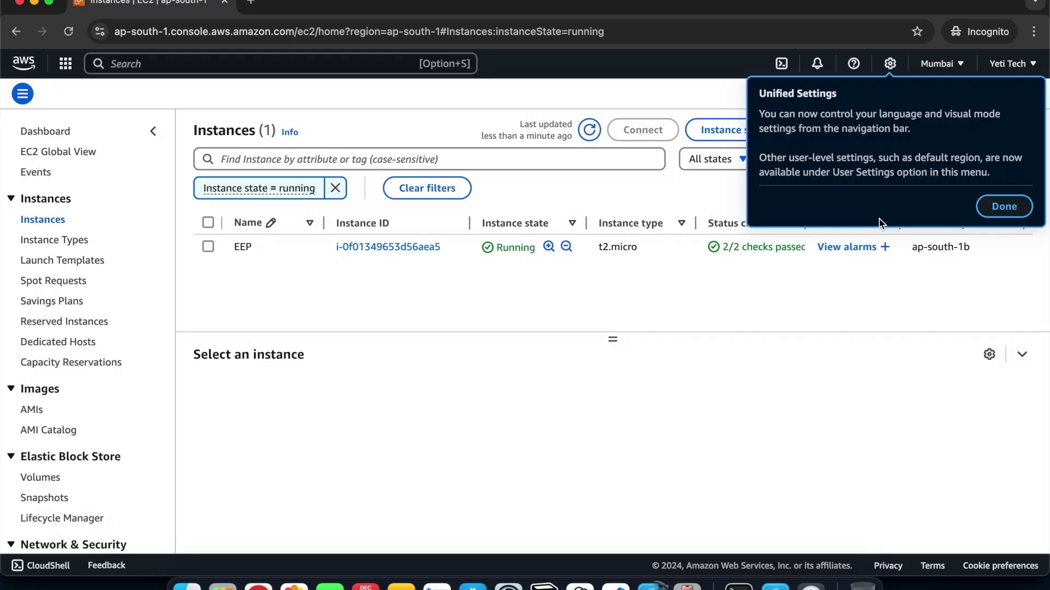
left_click(1008, 206)
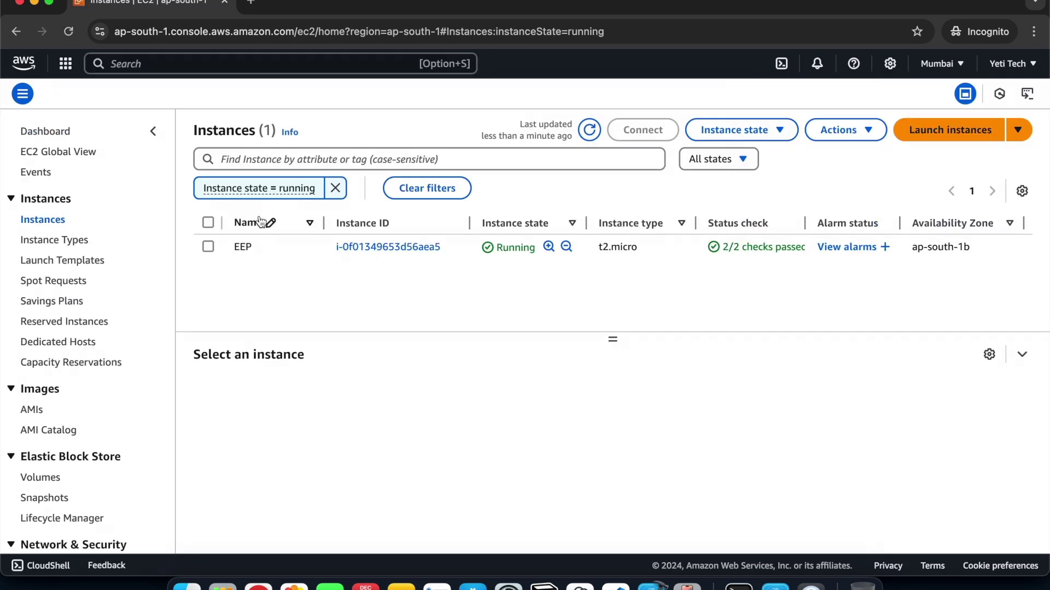
Start launching a new EC2 instance and name it Demo Server.
left_click(943, 129)
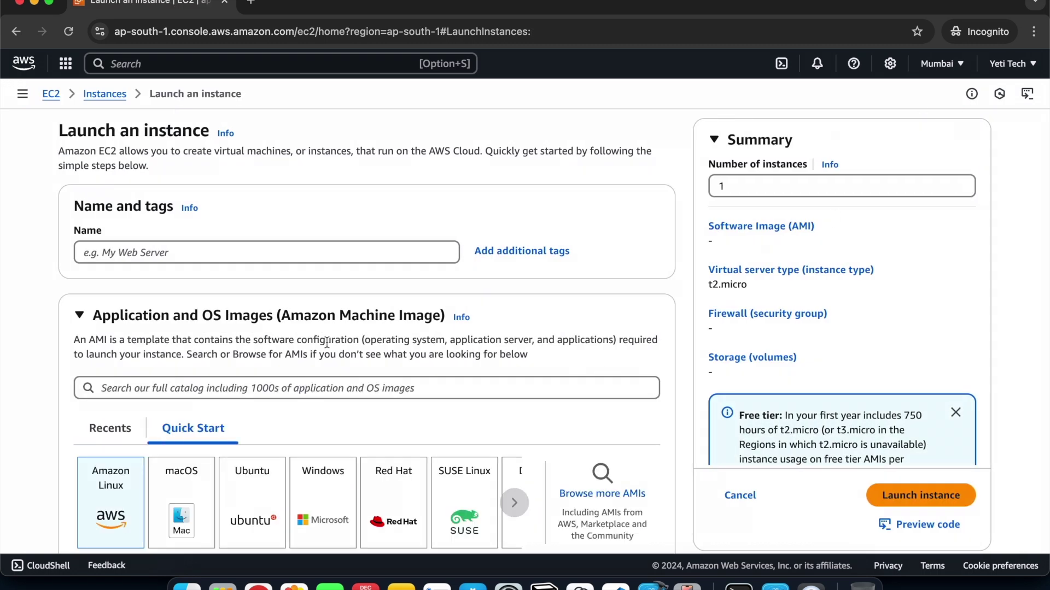
scroll(319, 341, "down", 3)
scroll(319, 342, "up", 3)
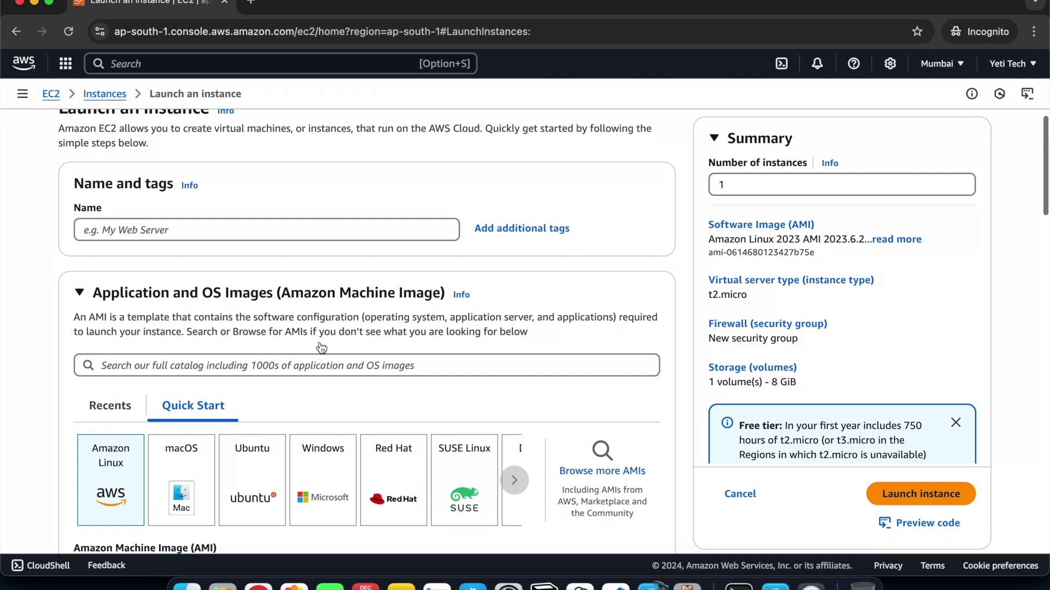
left_click(226, 253)
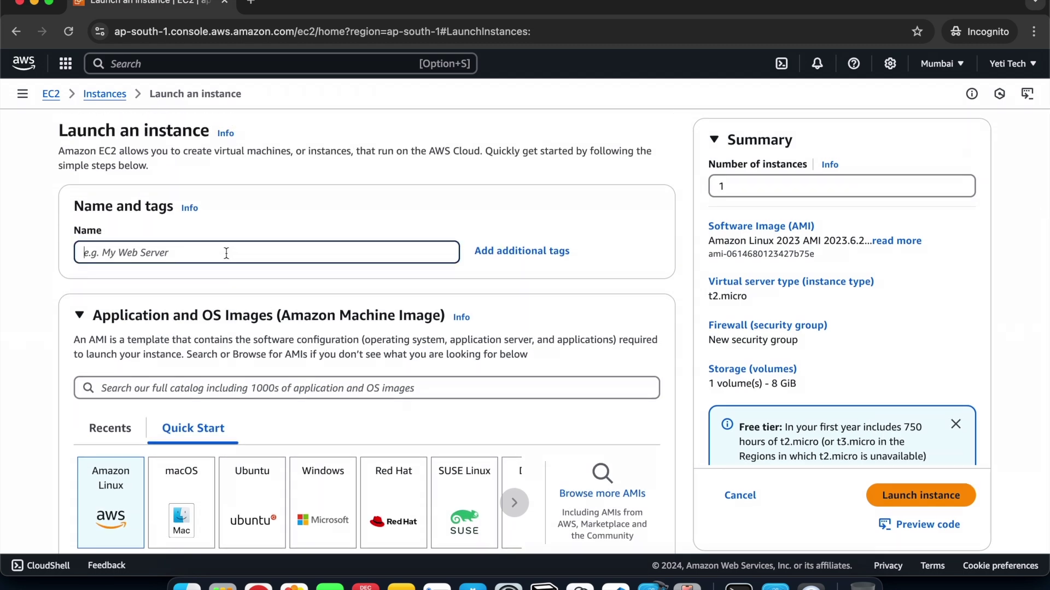
type("Demo")
key("Caps_Lock")
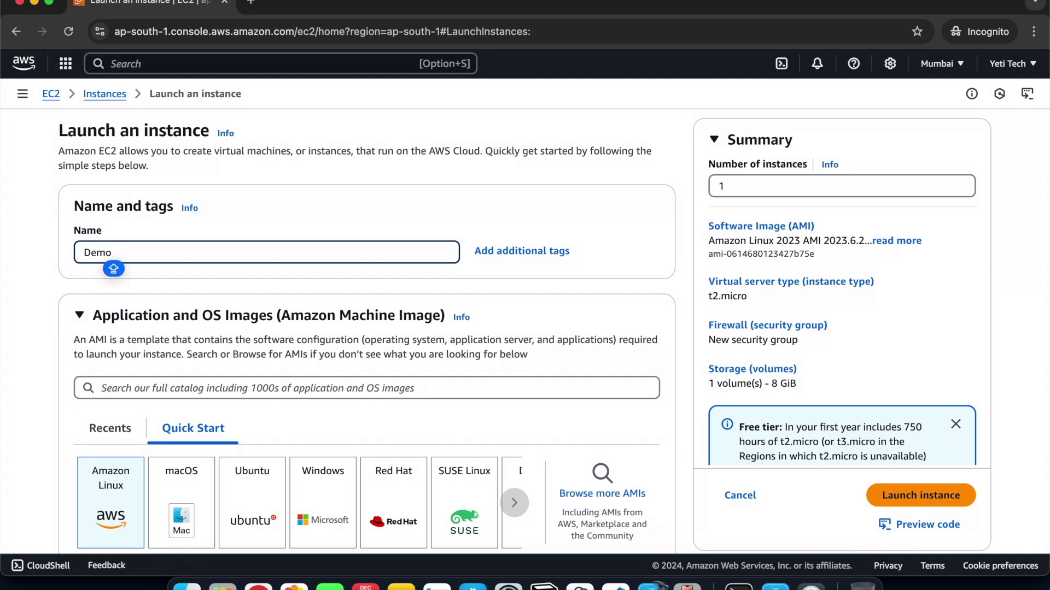
type("Server")
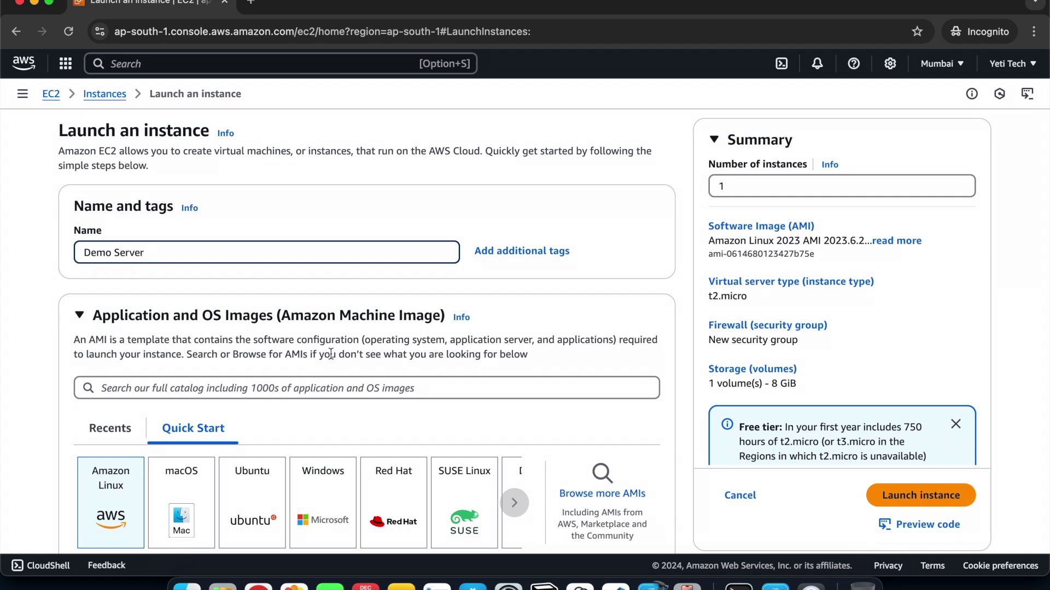
Choose the Ubuntu Server 22.04 LTS (HVM), SSD Volume Type image for the instance and accept the resulting settings changes.
scroll(330, 354, "down", 4)
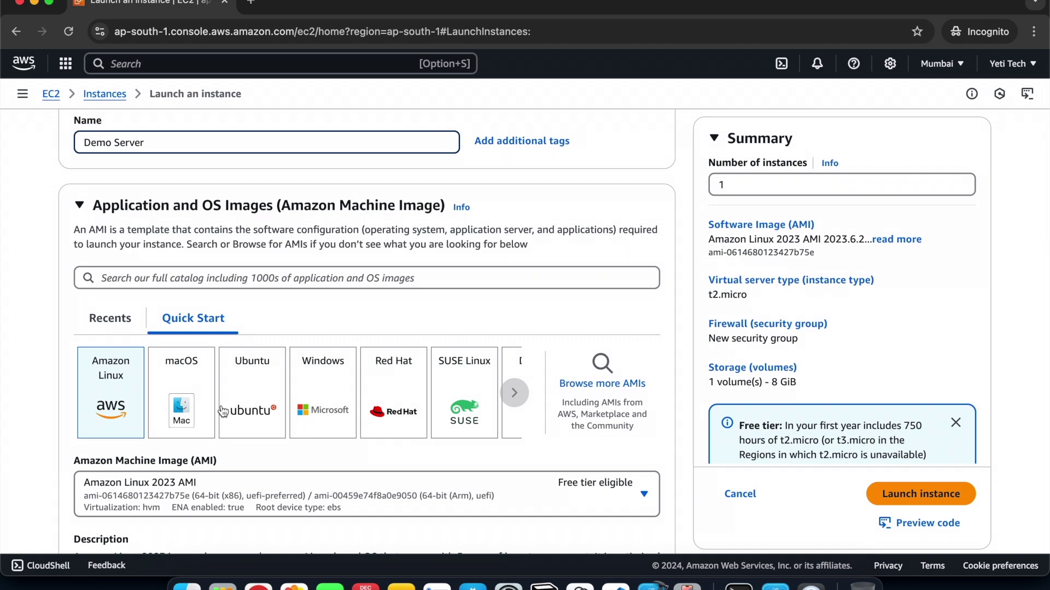
left_click(229, 412)
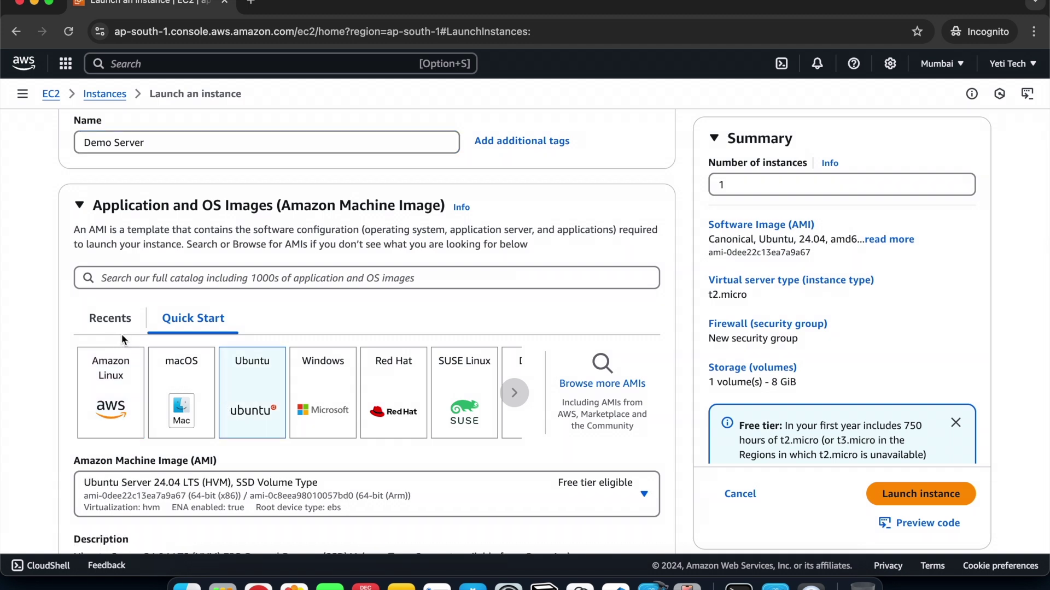
scroll(271, 404, "down", 3)
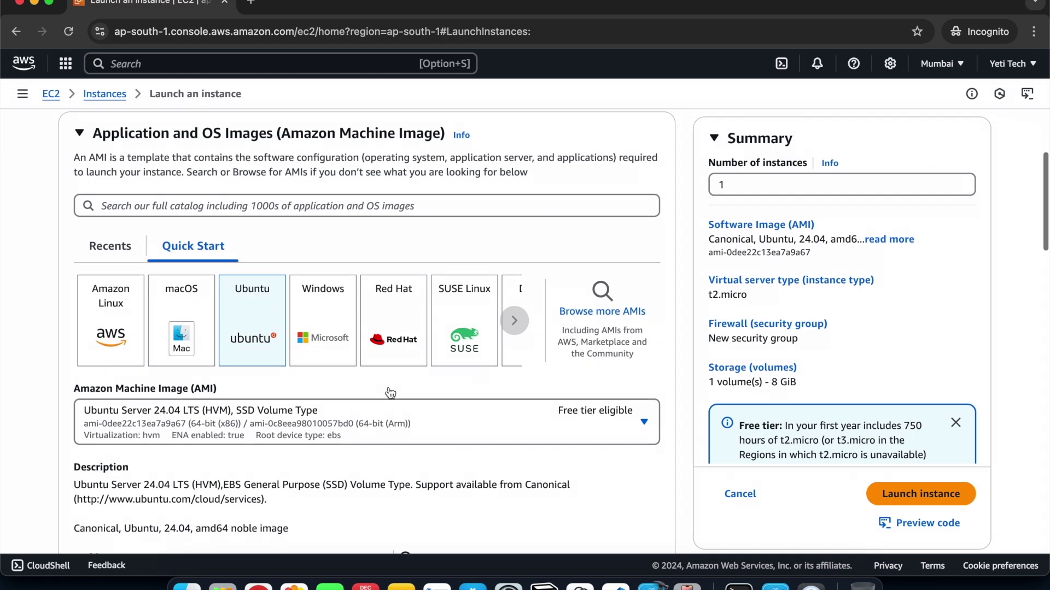
left_click(421, 429)
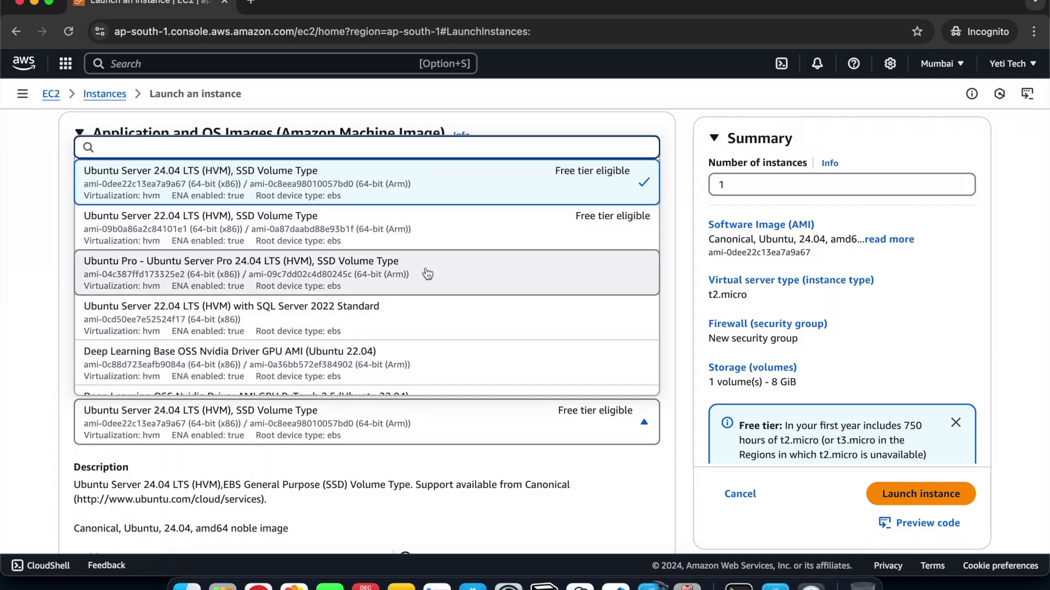
left_click(435, 245)
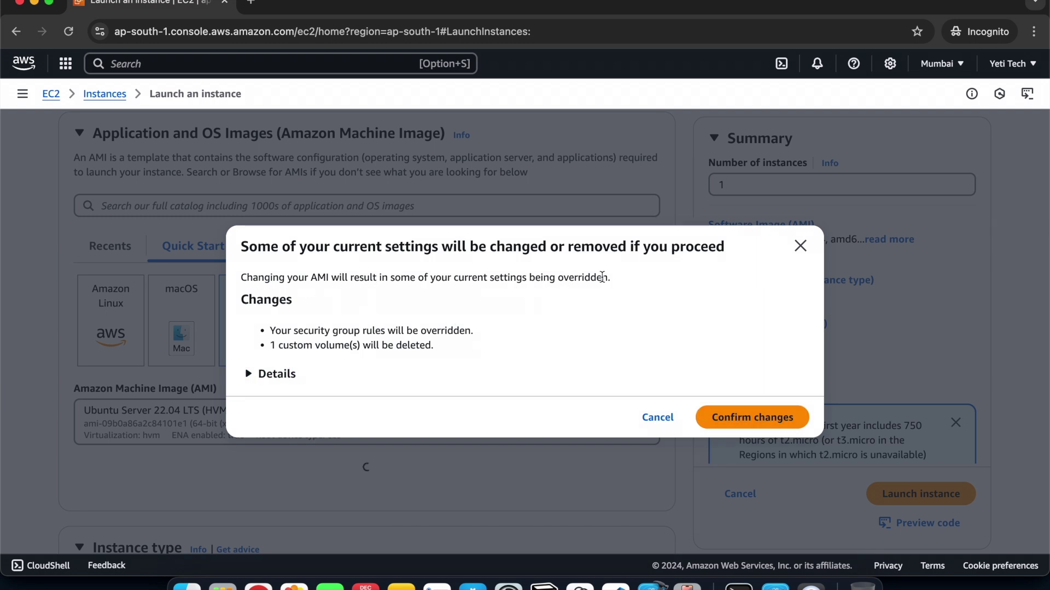
left_click(708, 417)
Browse the available instance types and choose the free tier eligible t2.micro.
scroll(399, 449, "down", 5)
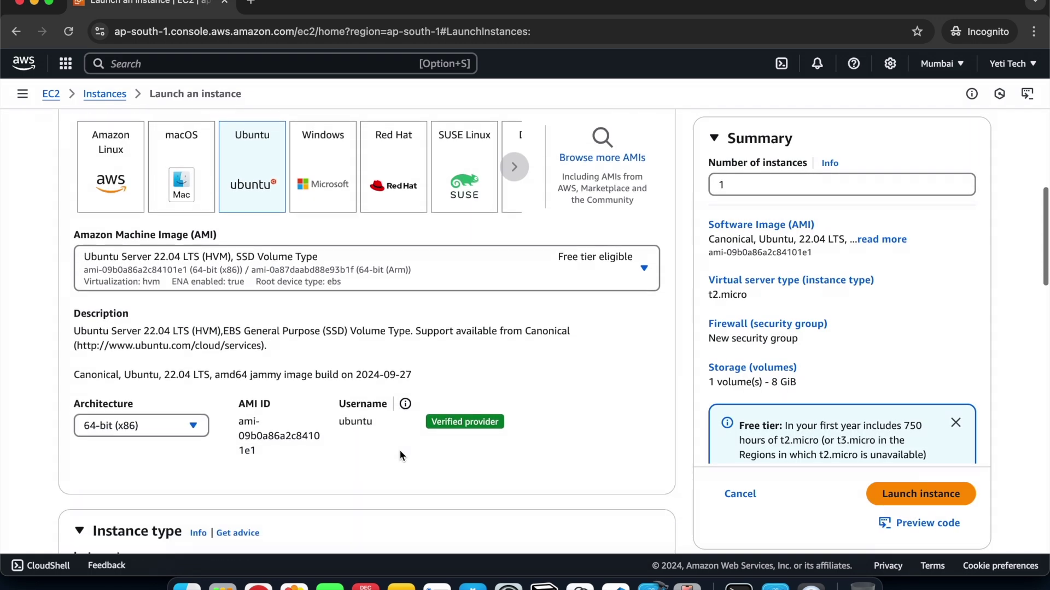
scroll(399, 449, "down", 2)
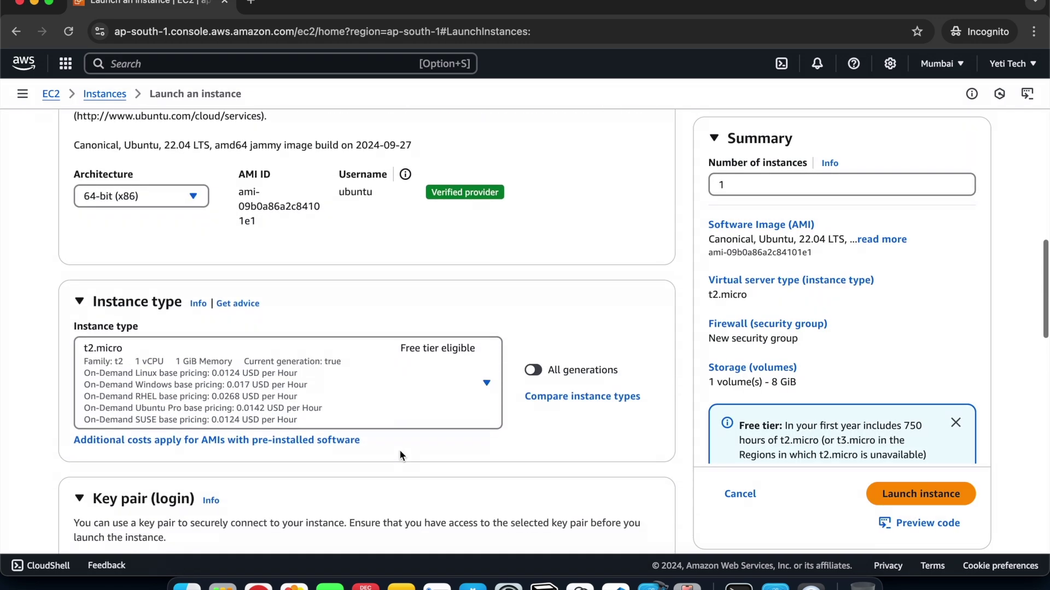
left_click(460, 393)
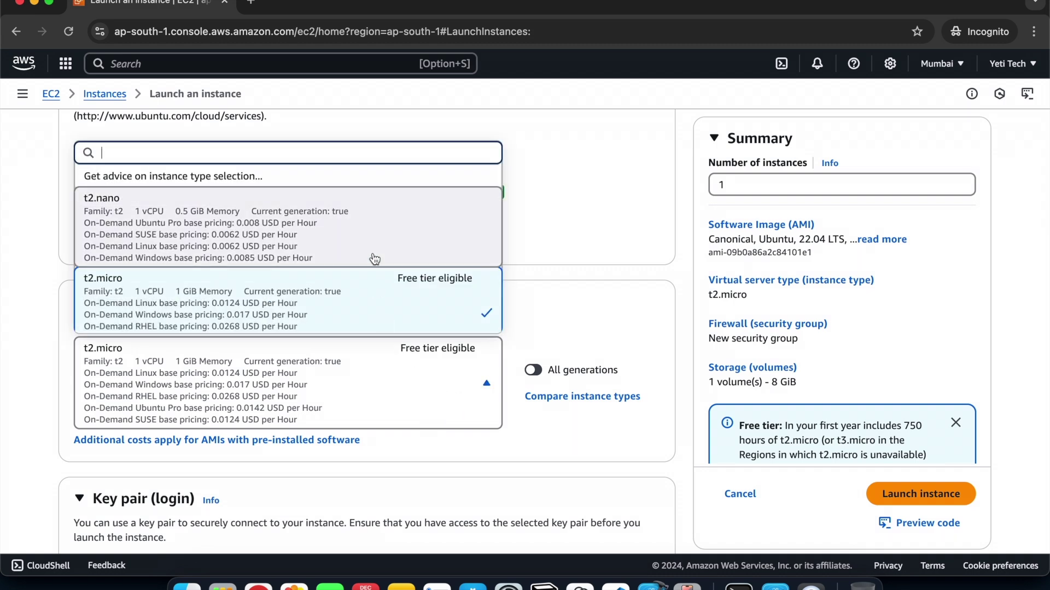
scroll(375, 257, "down", 3)
scroll(375, 257, "down", 10)
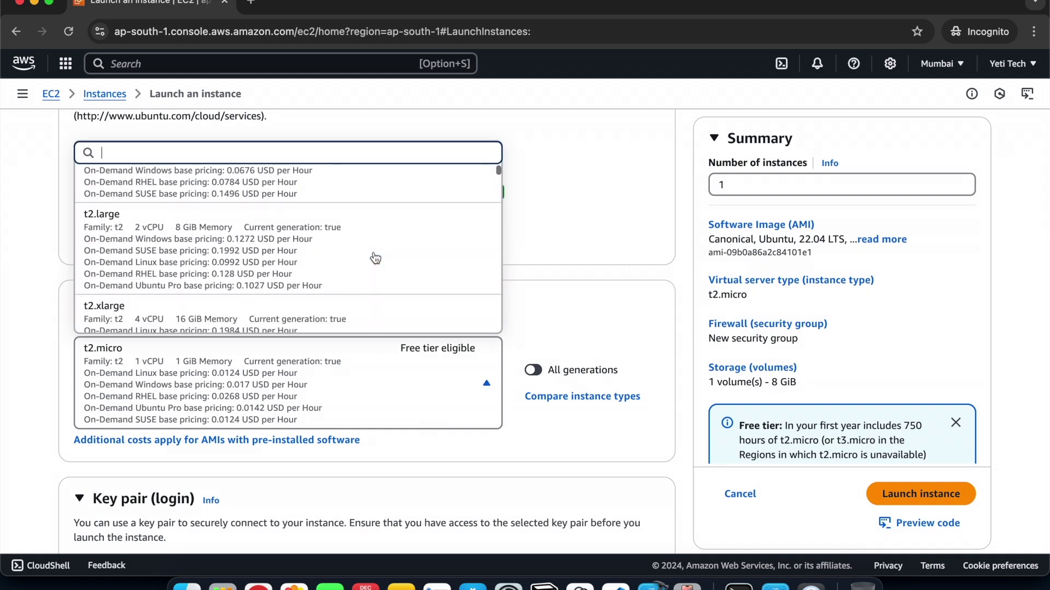
scroll(375, 258, "down", 10)
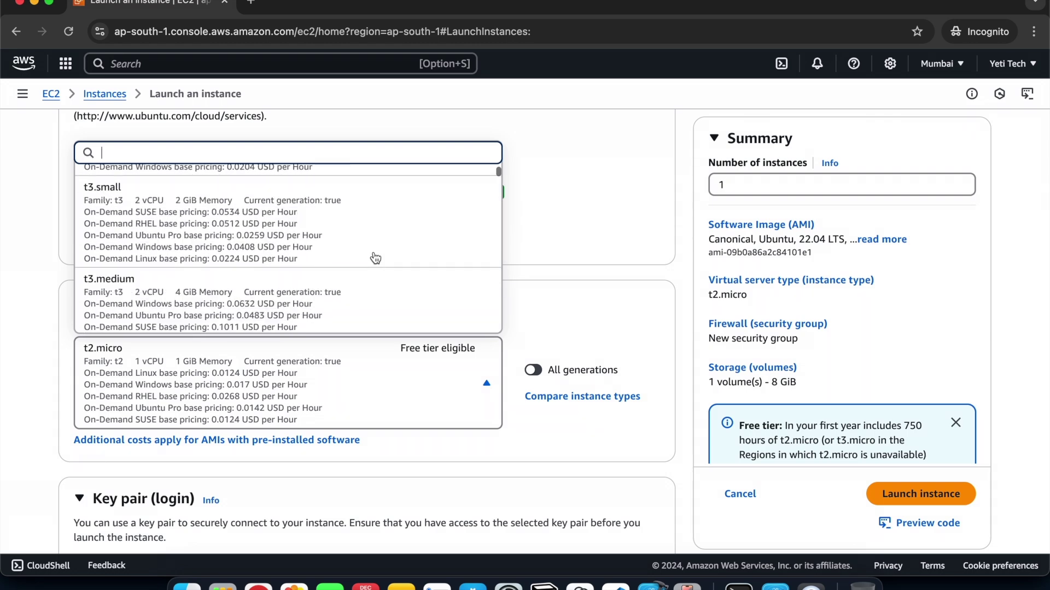
scroll(375, 257, "down", 10)
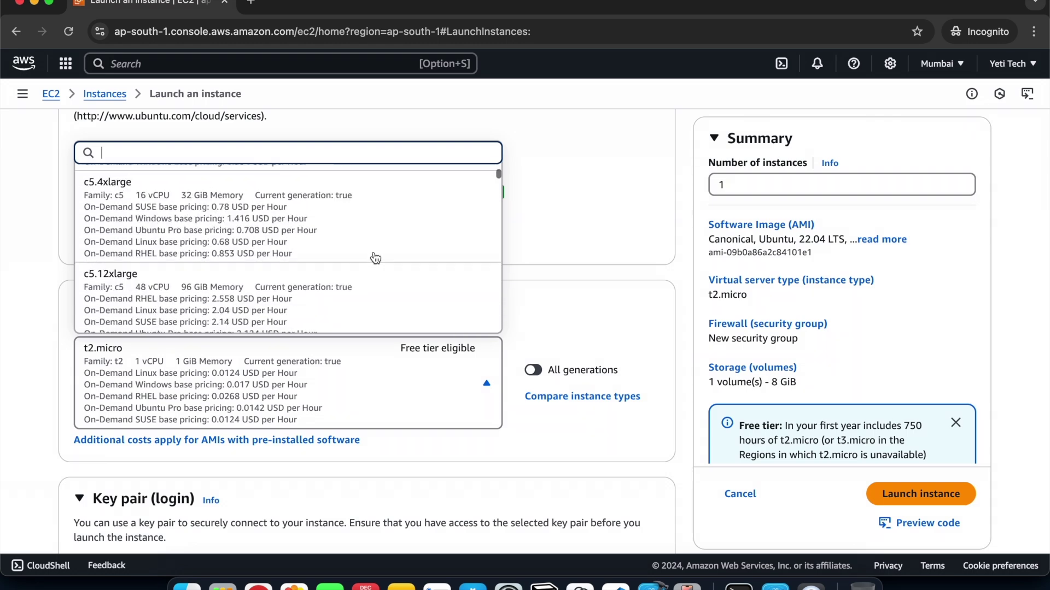
scroll(375, 257, "up", 20)
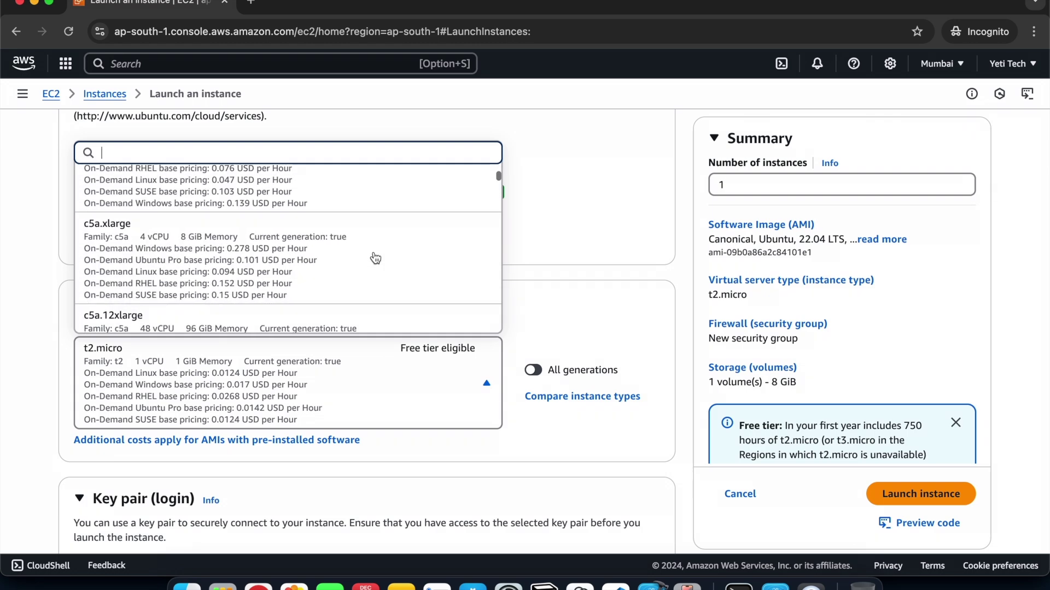
scroll(375, 279, "up", 10)
scroll(375, 279, "down", 10)
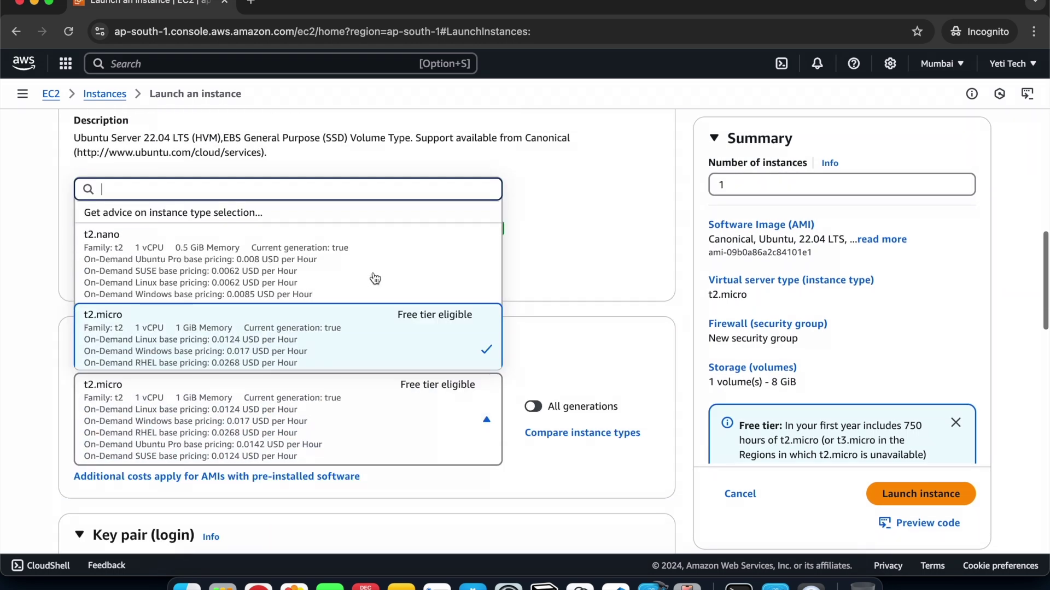
left_click(330, 328)
scroll(535, 323, "down", 5)
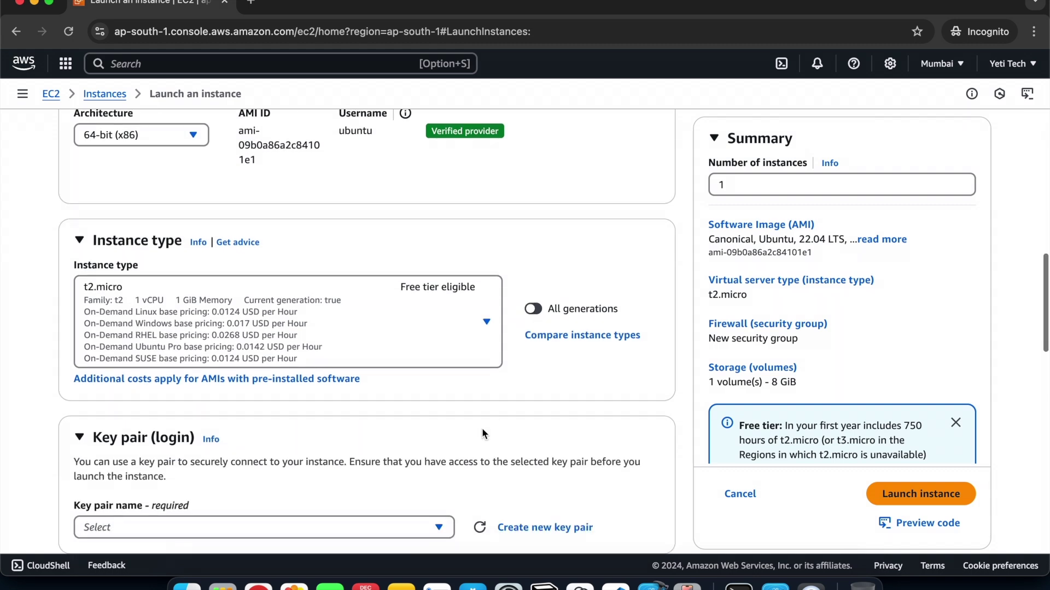
scroll(473, 446, "down", 1)
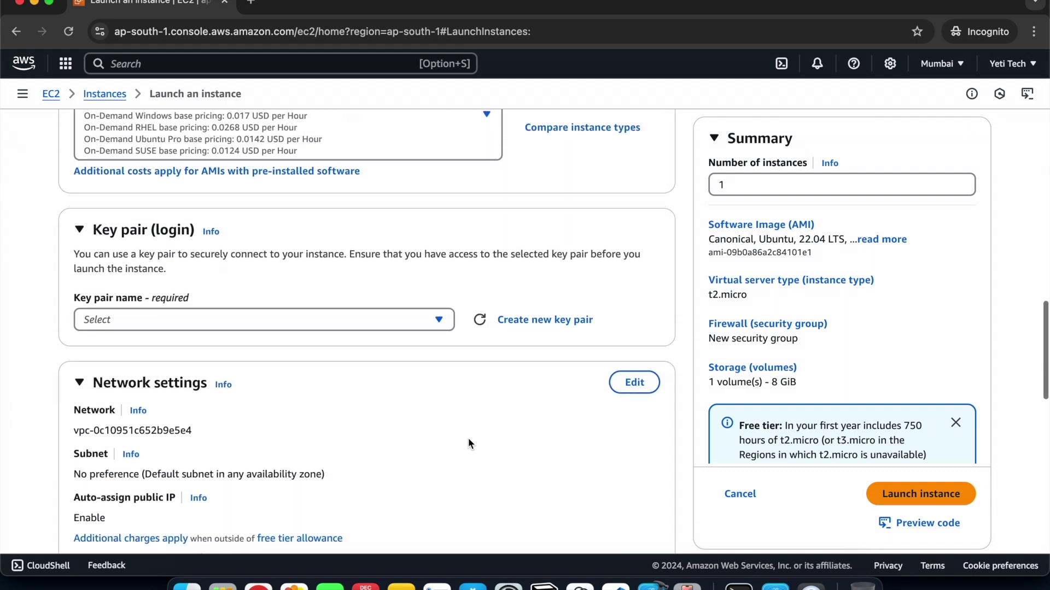
left_click(405, 324)
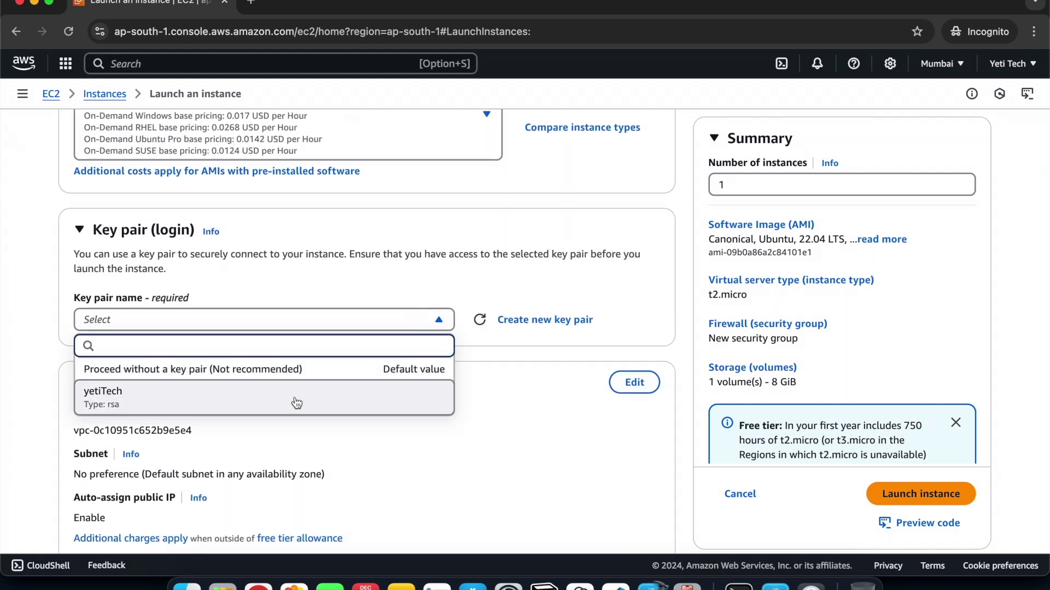
left_click(520, 341)
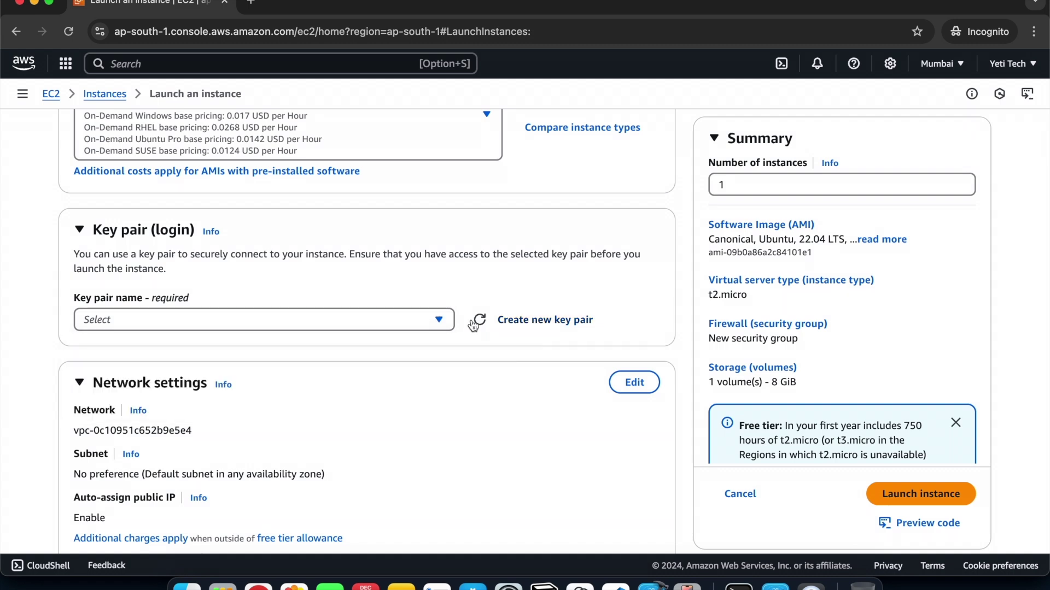
left_click(529, 322)
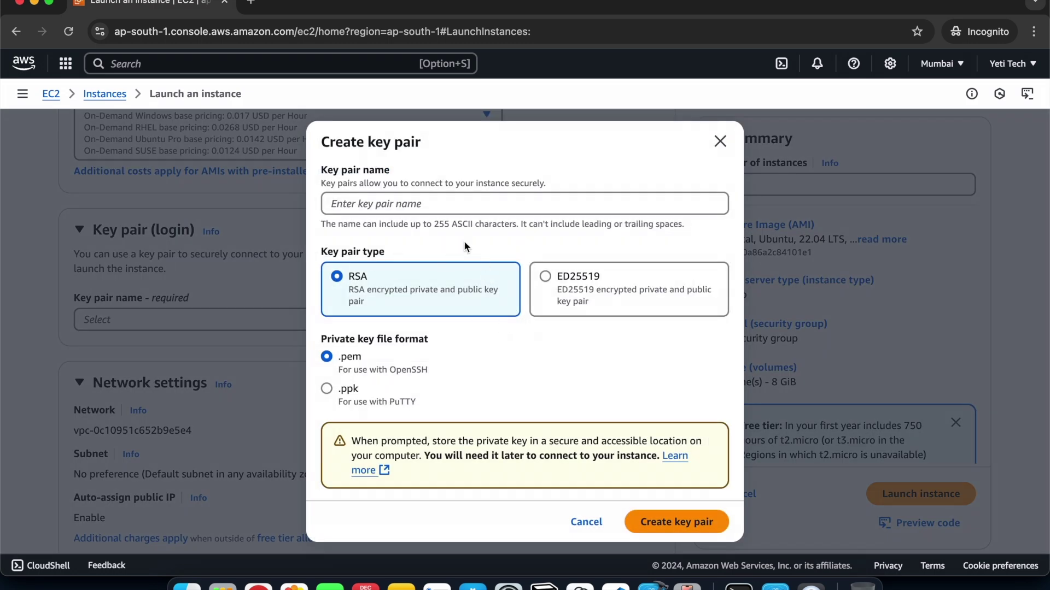
left_click(409, 203)
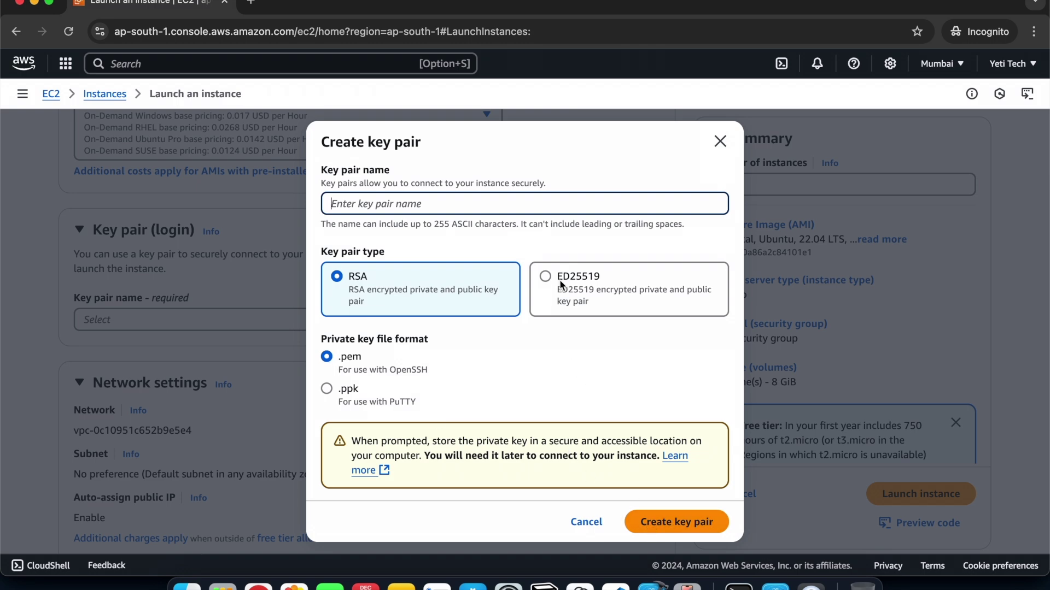
left_click(585, 521)
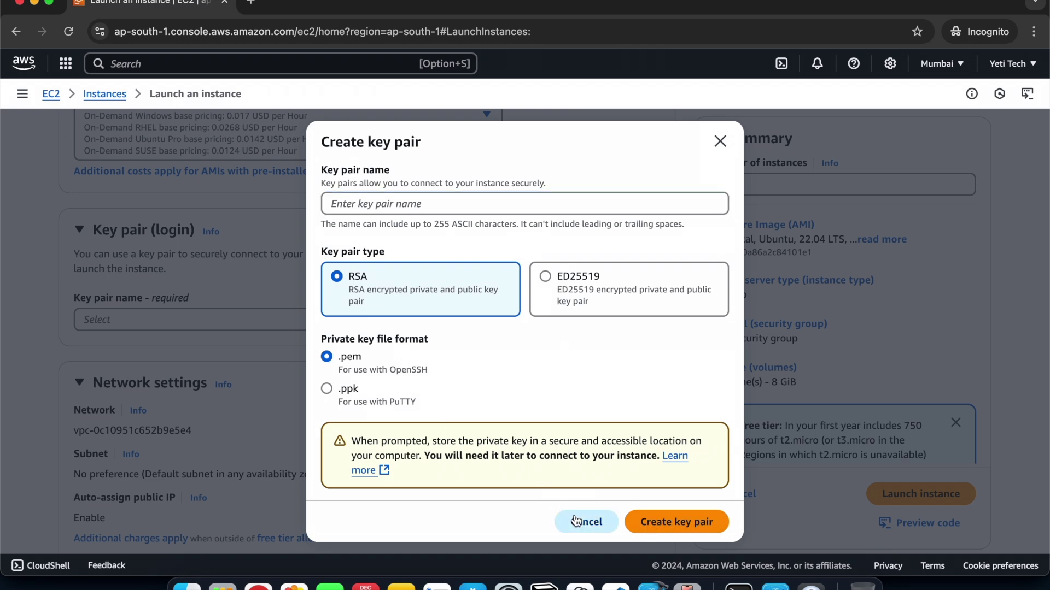
Select the existing yetiTech key pair for logging in to the instance.
left_click(310, 322)
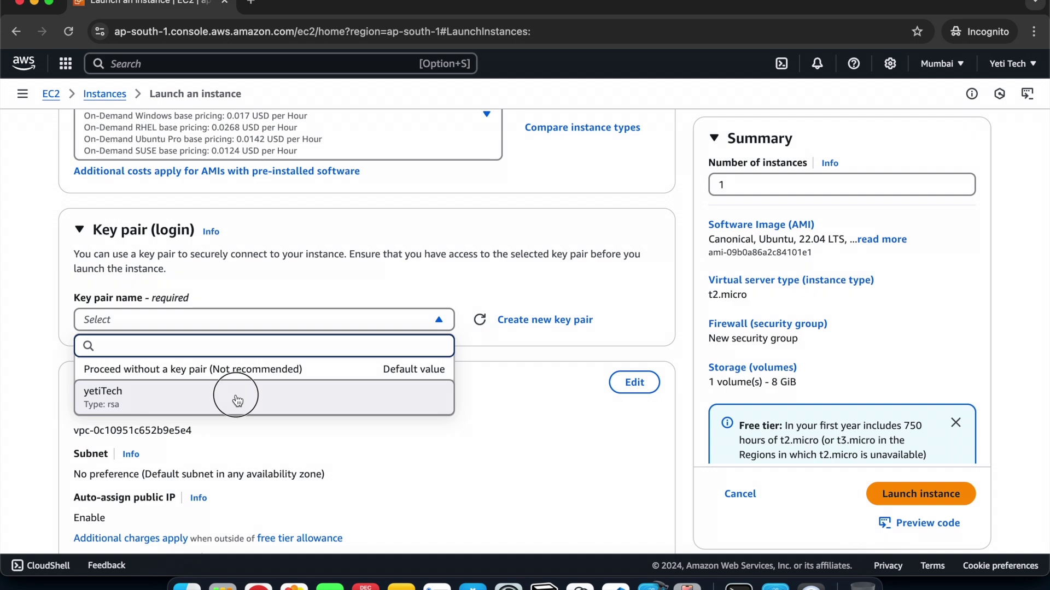
left_click(240, 399)
scroll(422, 385, "down", 5)
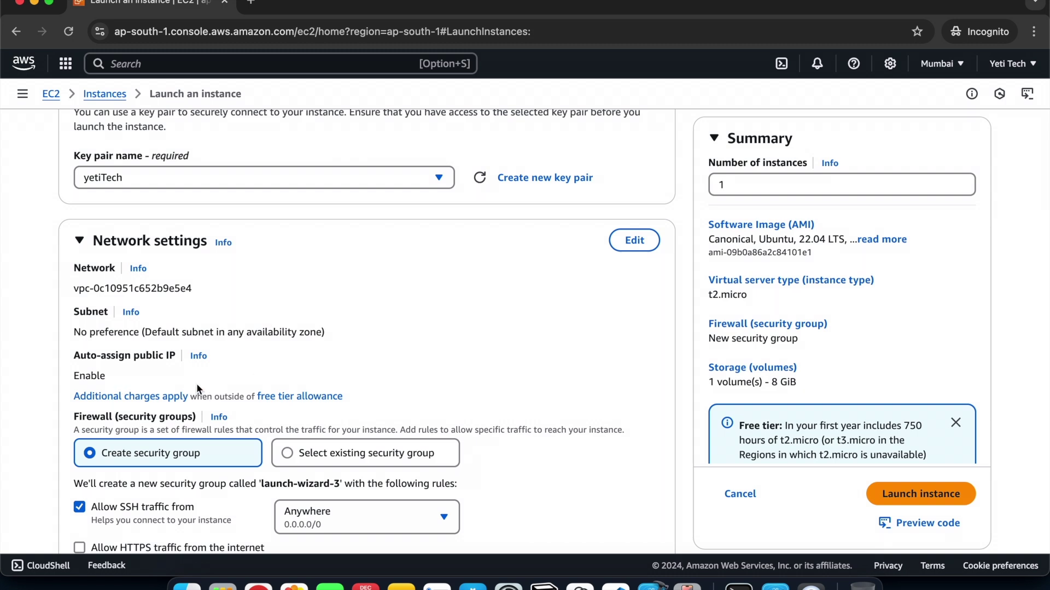
scroll(199, 384, "down", 5)
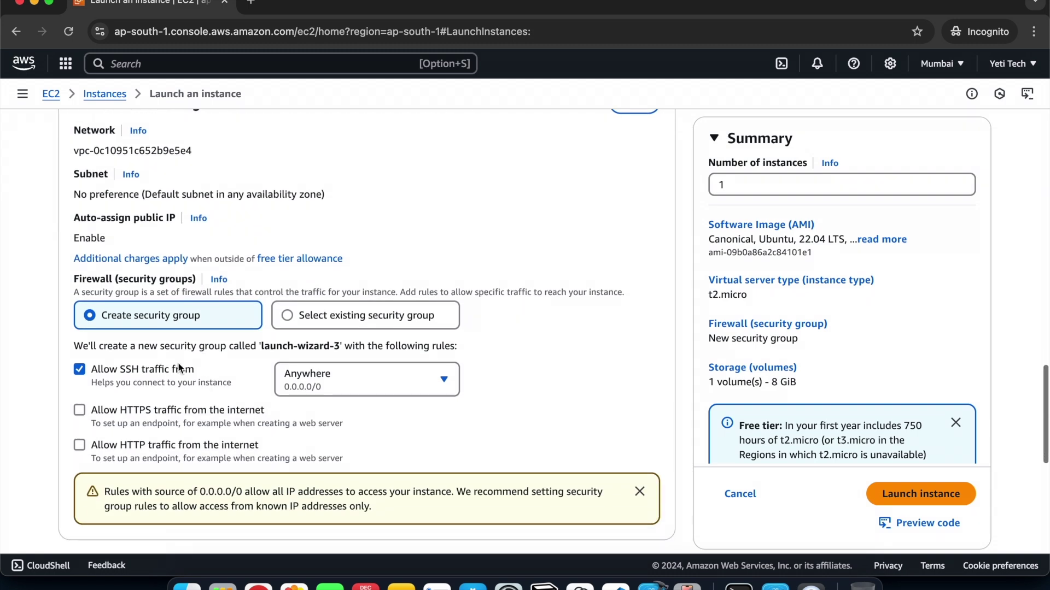
left_click(287, 317)
left_click(215, 377)
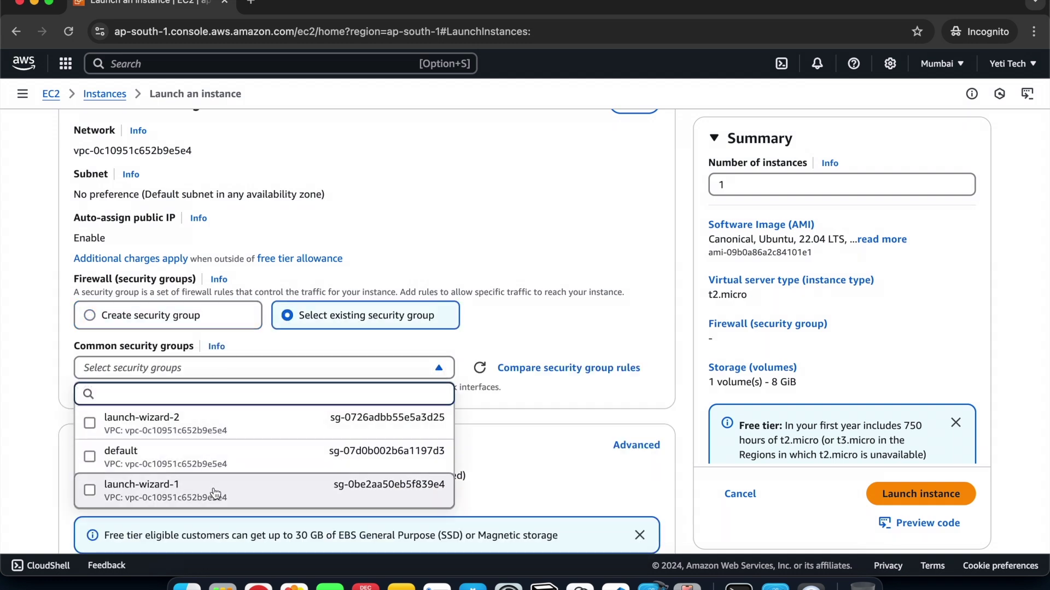
left_click(136, 324)
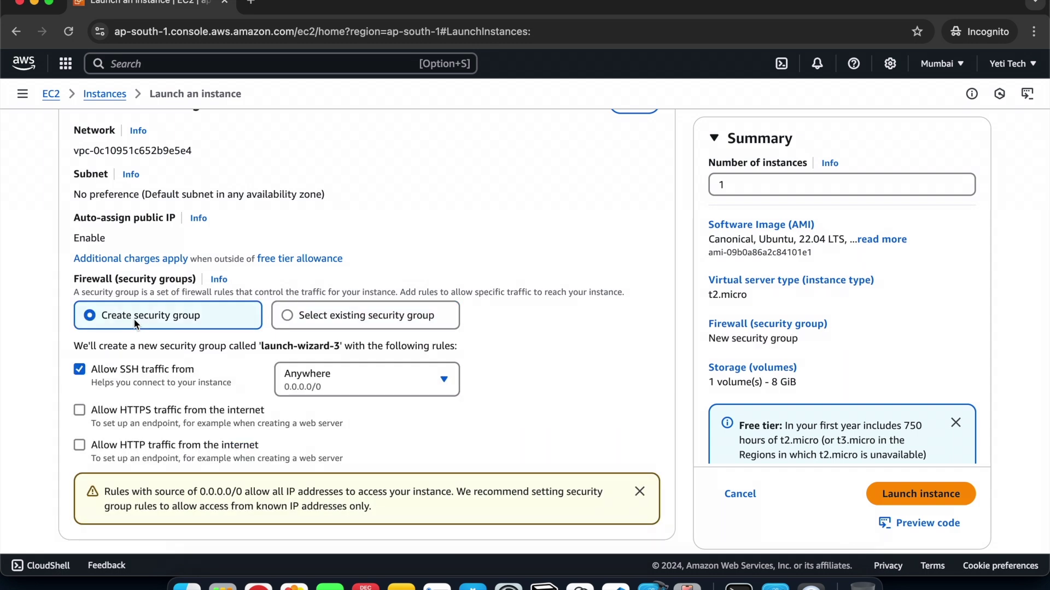
scroll(169, 420, "down", 2)
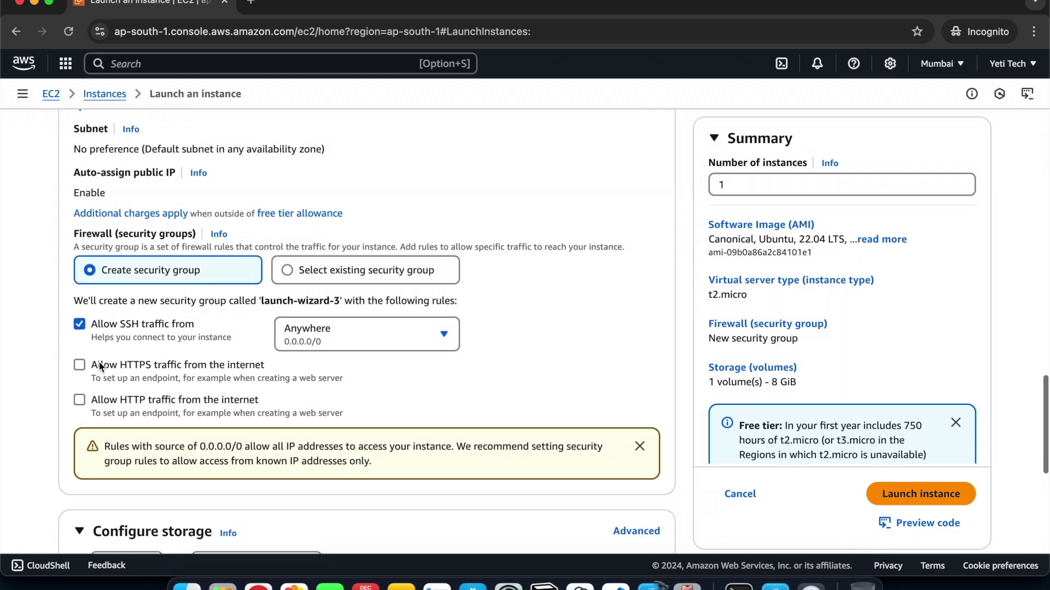
Allow both HTTPS and HTTP traffic from the internet in the new security group's firewall rules.
left_click(79, 364)
left_click(80, 401)
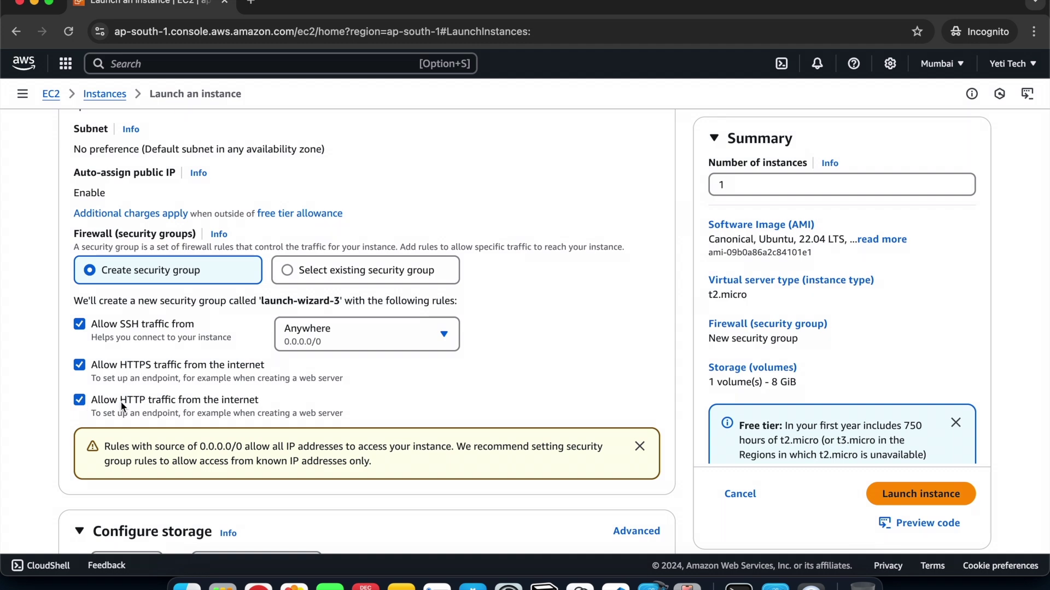
Review the storage configuration and the launch summary, keeping the 8 GiB gp2 root volume, and launch the instance.
scroll(142, 400, "down", 5)
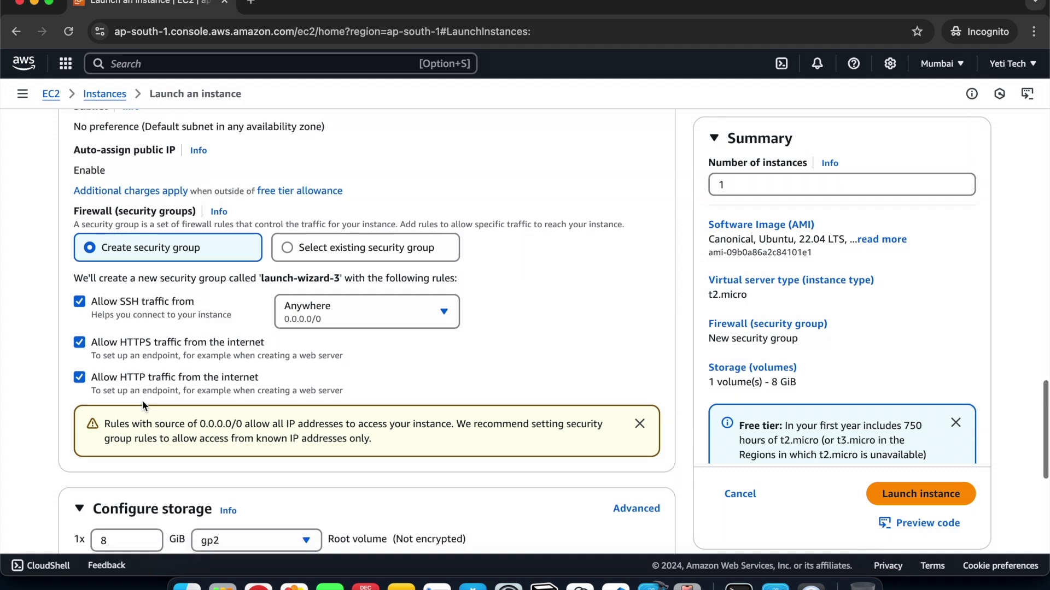
scroll(142, 400, "down", 3)
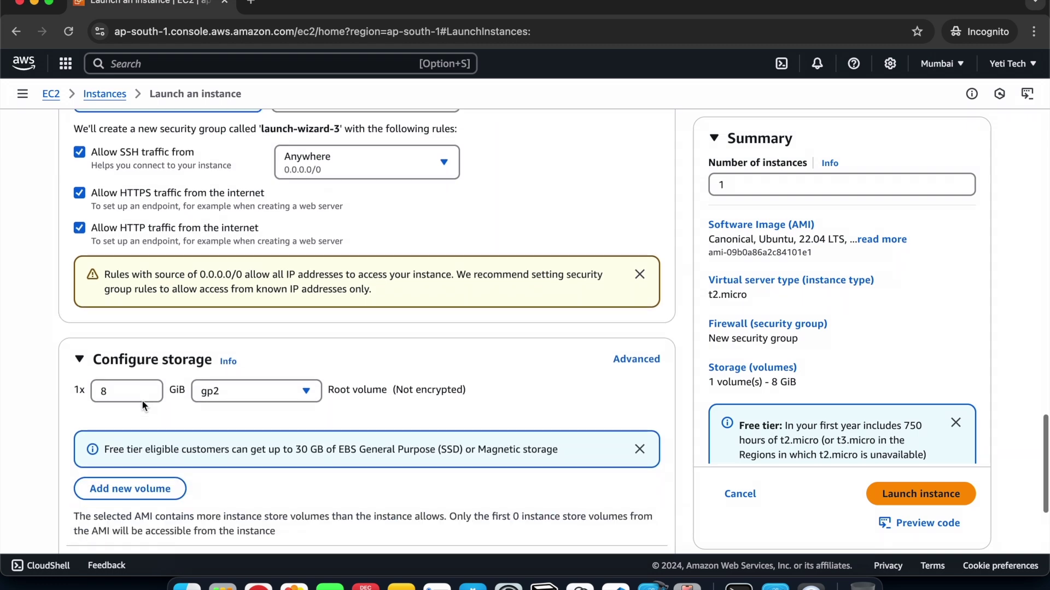
scroll(147, 394, "down", 3)
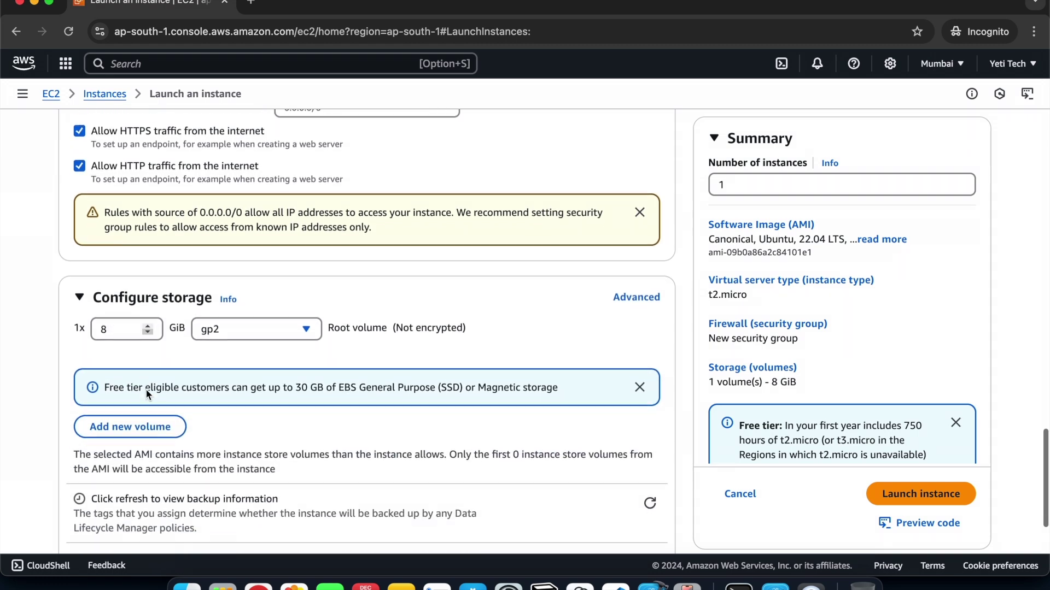
scroll(181, 445, "down", 3)
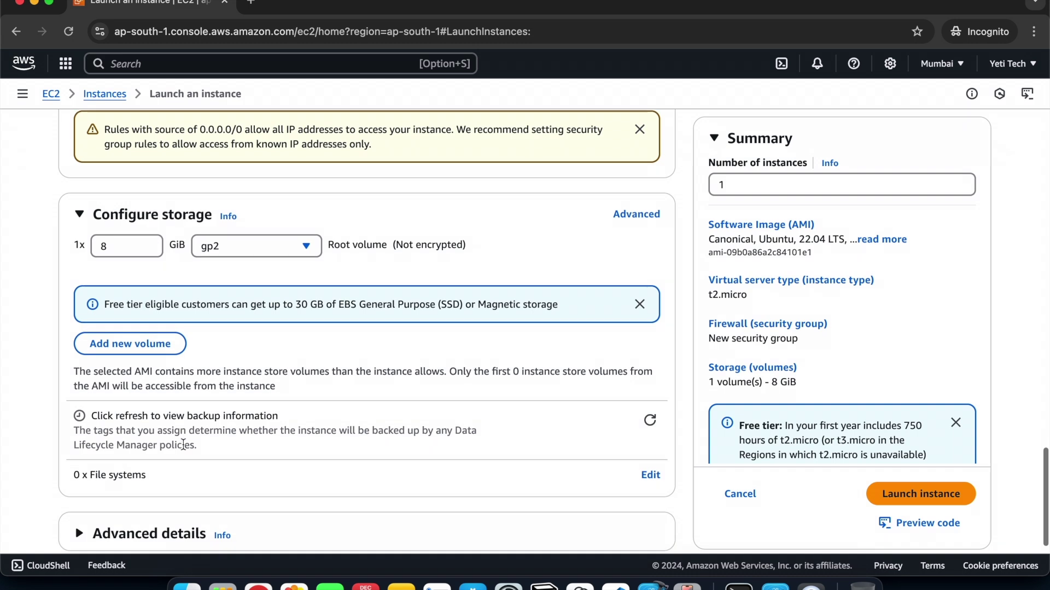
scroll(185, 449, "down", 2)
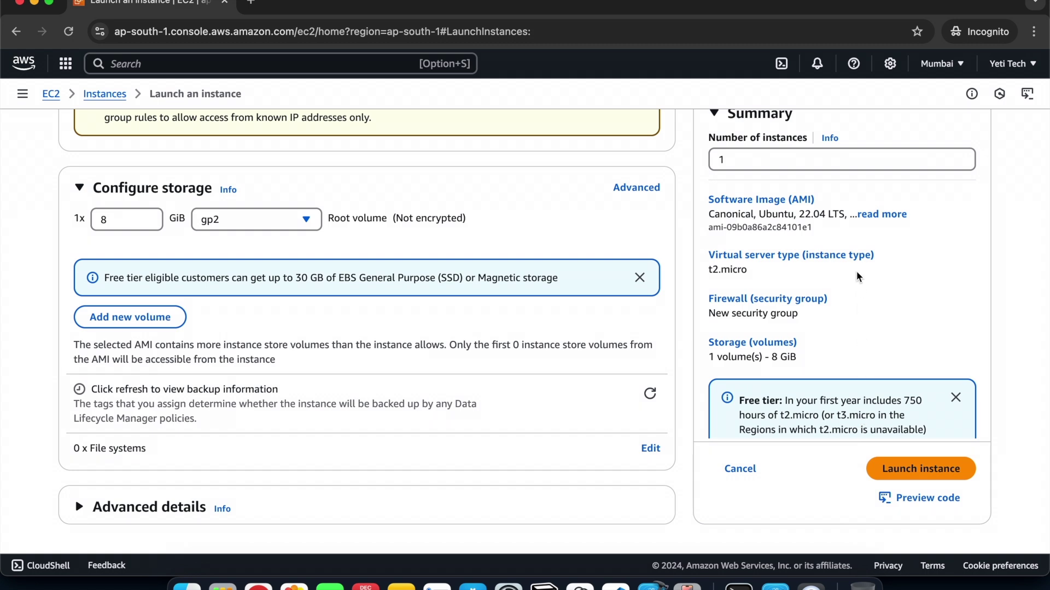
scroll(857, 276, "up", 3)
scroll(857, 276, "down", 2)
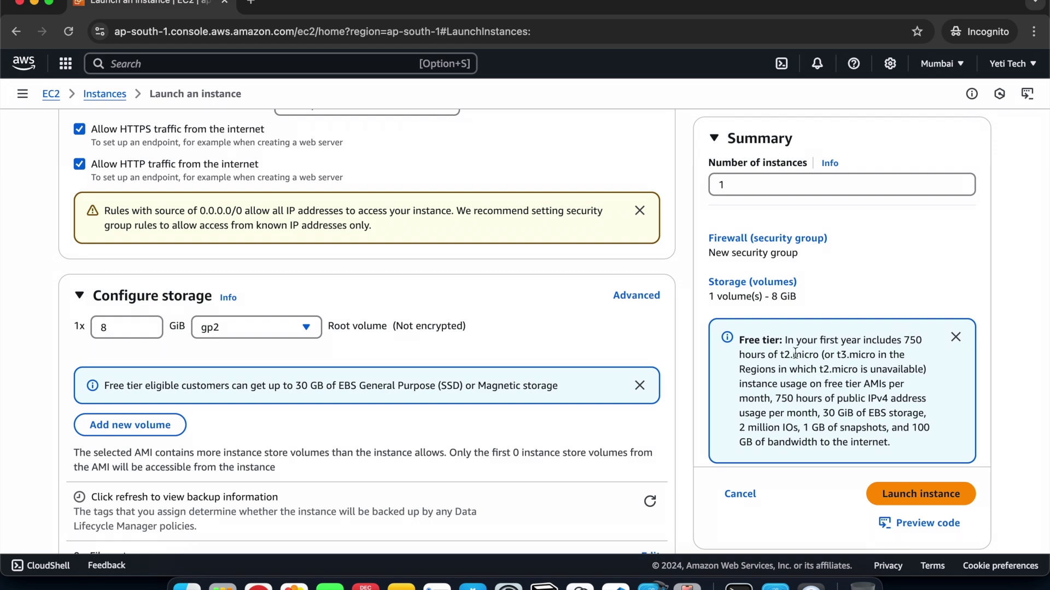
left_click(900, 494)
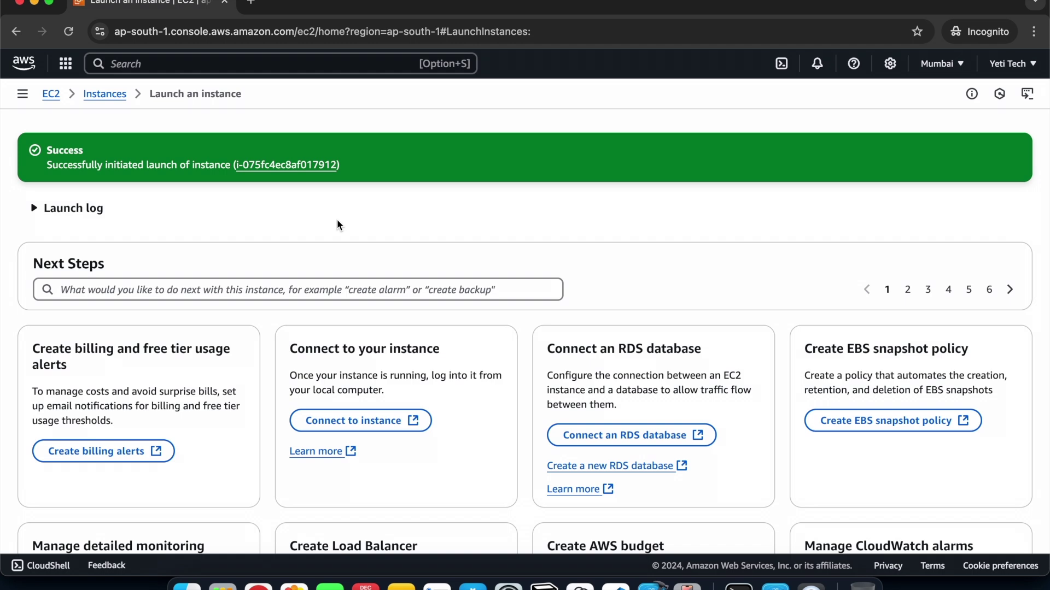
Look through the suggested follow-up actions for the launched instance and open the list of all instances.
scroll(338, 221, "down", 3)
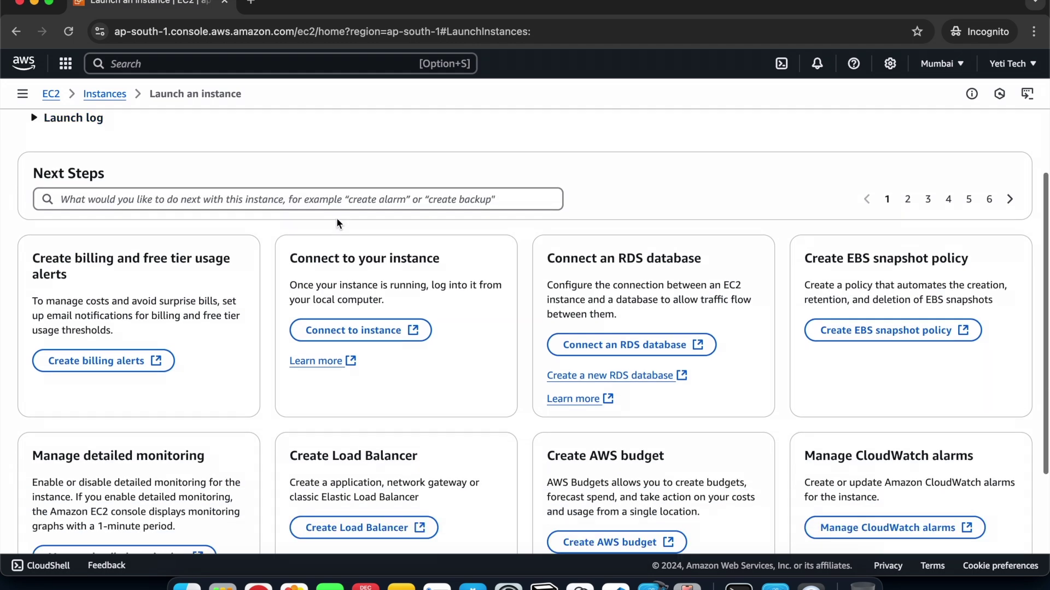
scroll(336, 217, "down", 2)
scroll(336, 218, "up", 2)
scroll(422, 260, "down", 3)
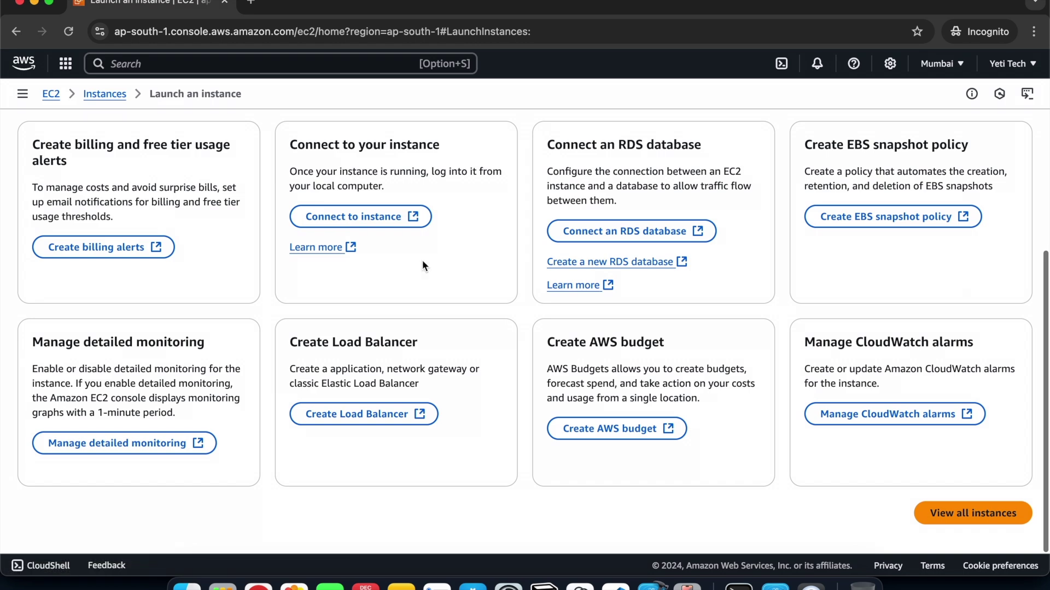
left_click(927, 513)
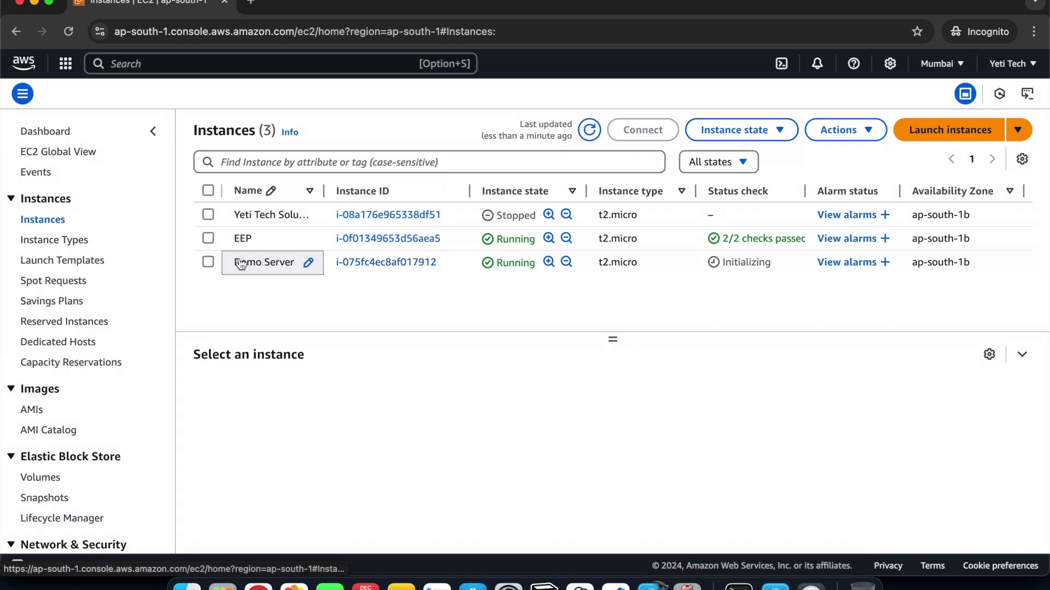
Select the Demo Server instance to show its details and open its public IPv4 address in the browser.
left_click(210, 261)
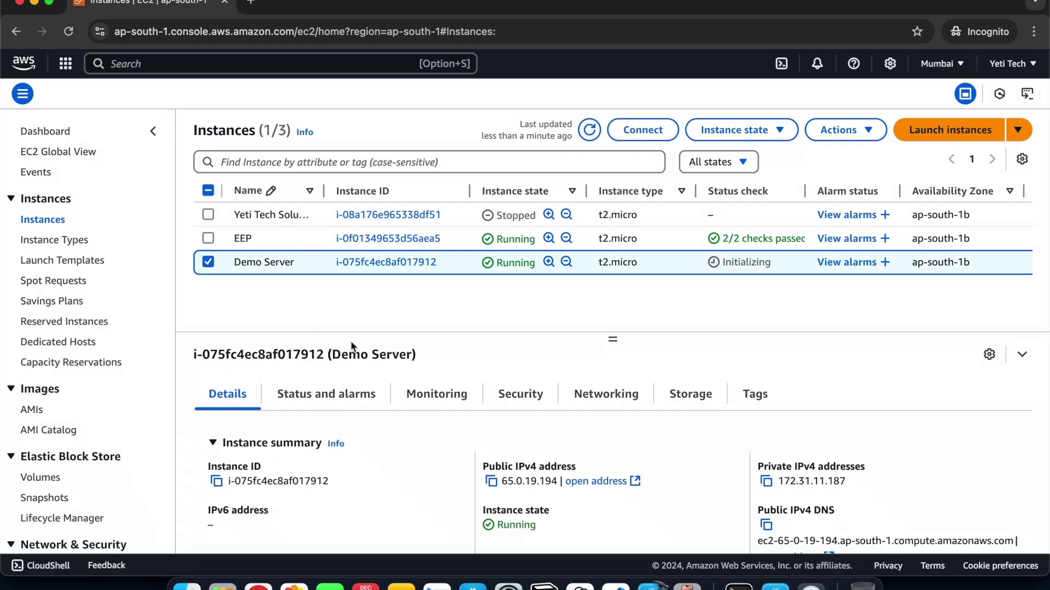
left_click(593, 483)
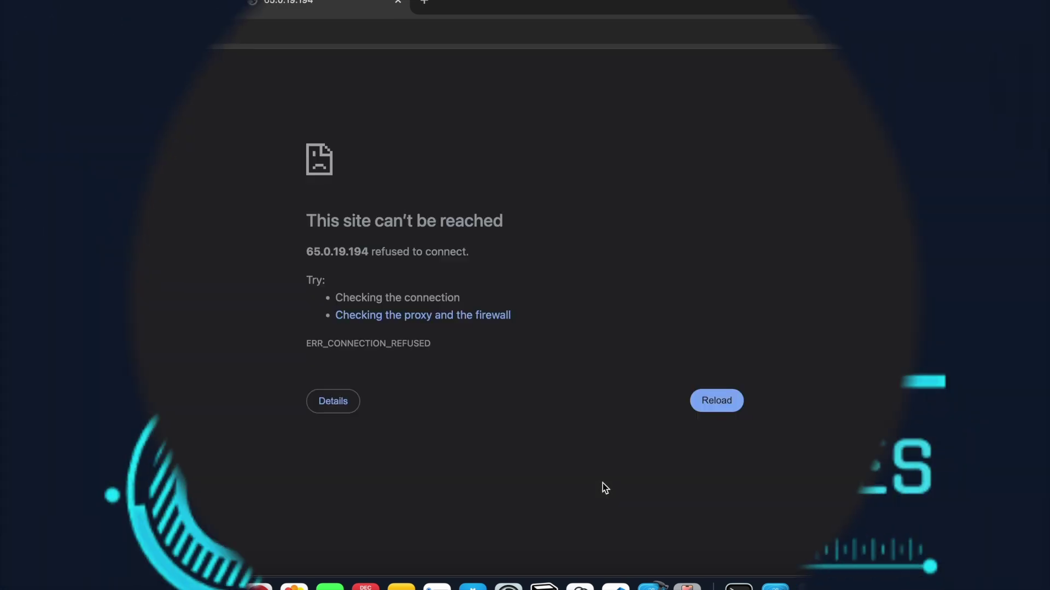